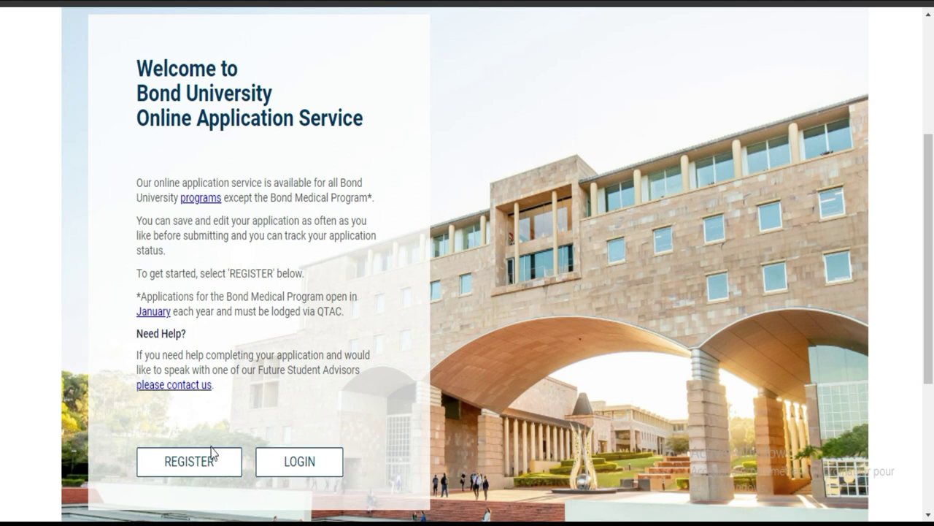
Start a new applicant registration from the Bond University welcome page.
{"action": "left_click", "coordinate": [186, 476]}
Open the blank New Registration form and expand the Citizenship Status dropdown.
{"action": "left_click", "coordinate": [209, 467]}
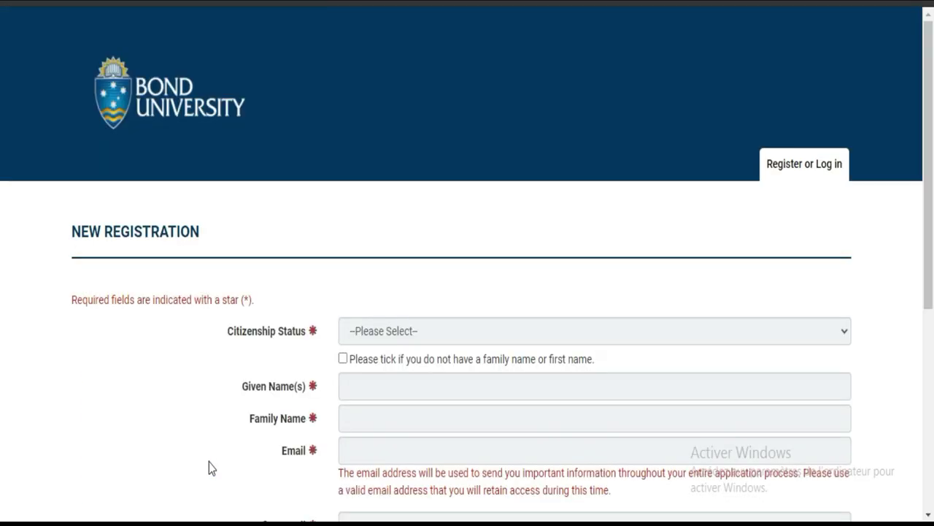
{"action": "left_click_drag", "start_coordinate": [932, 91], "coordinate": [932, 209]}
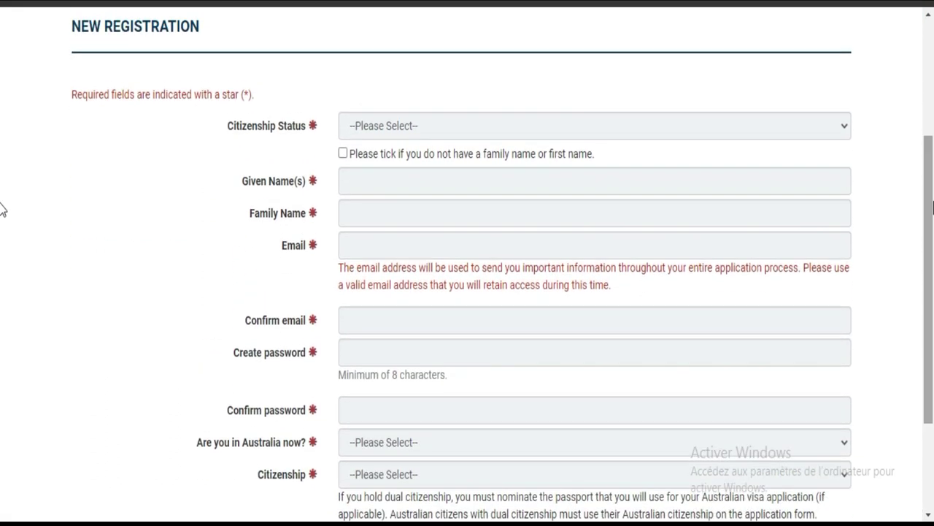
{"action": "left_click", "coordinate": [503, 132]}
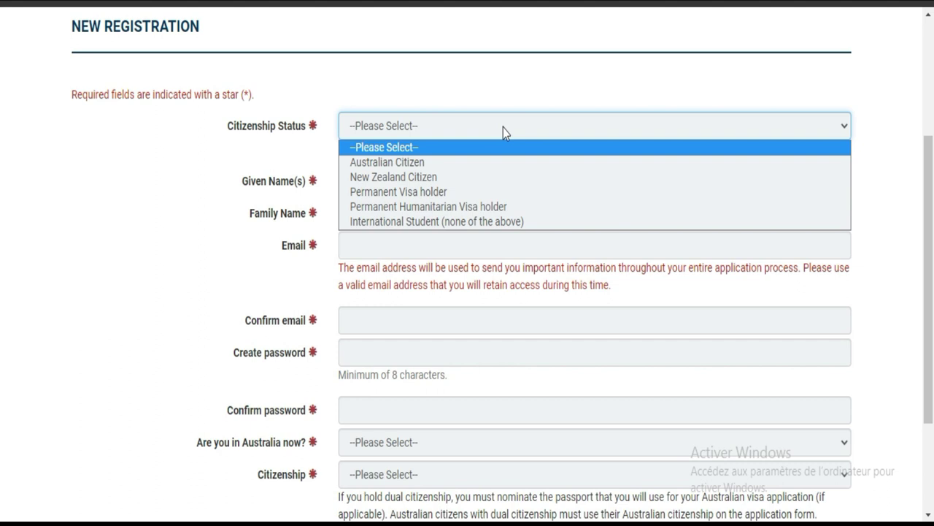
Choose International Student (none of the above), leaving the no-name checkbox unticked.
{"action": "left_click", "coordinate": [448, 221]}
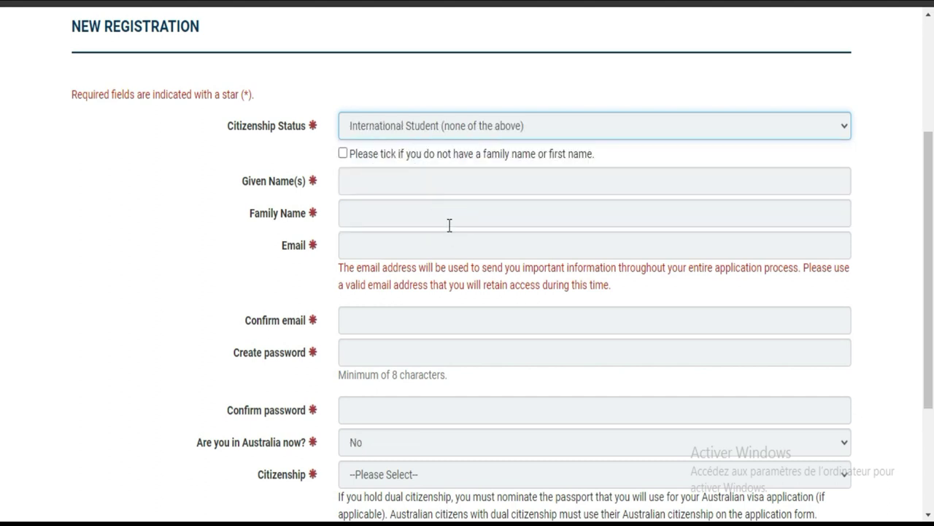
{"action": "left_click", "coordinate": [352, 181]}
{"action": "left_click", "coordinate": [343, 153]}
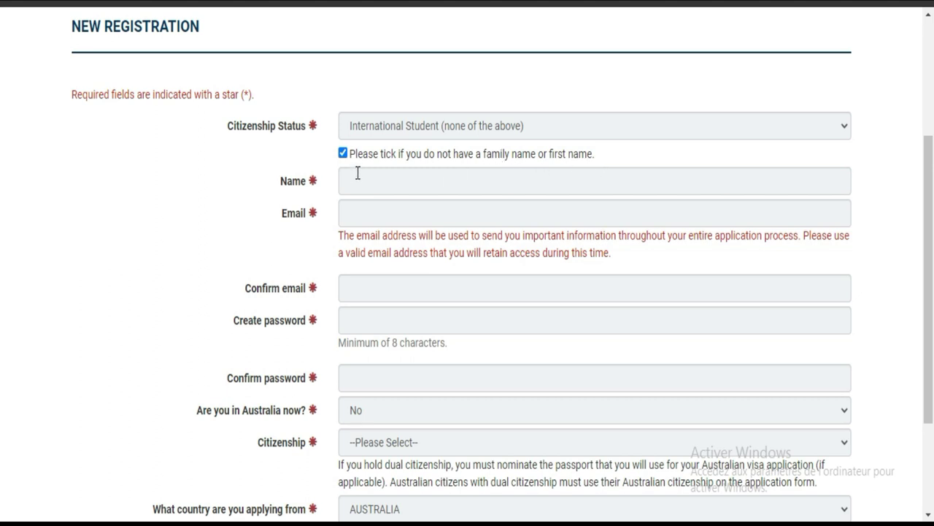
{"action": "left_click", "coordinate": [343, 153]}
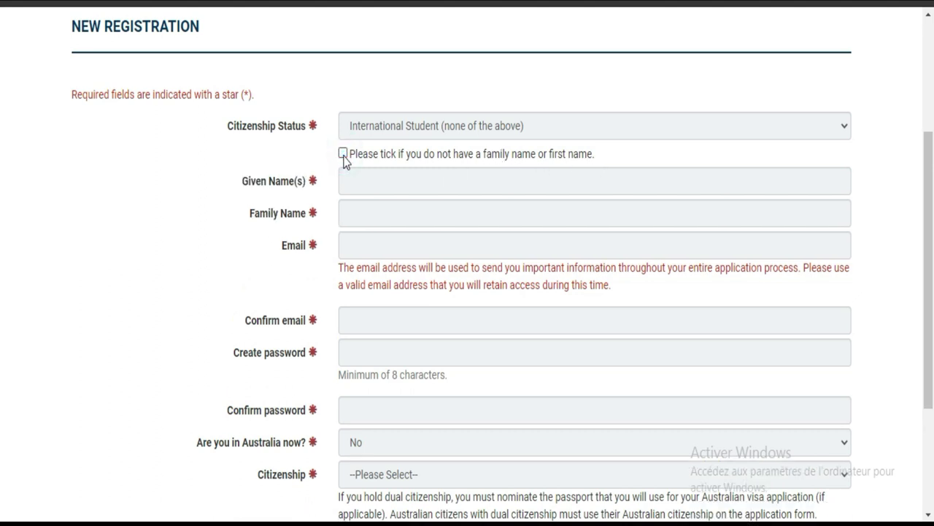
{"action": "left_click", "coordinate": [342, 154]}
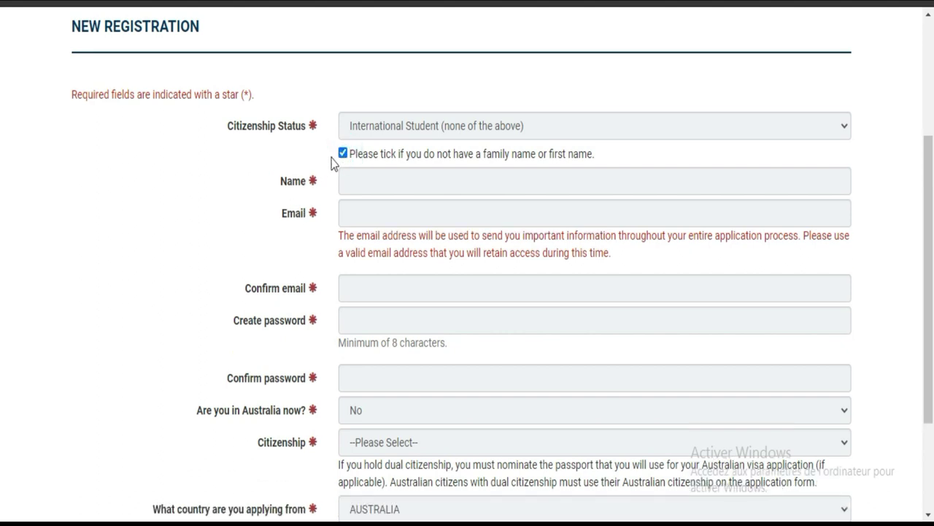
{"action": "left_click", "coordinate": [342, 153]}
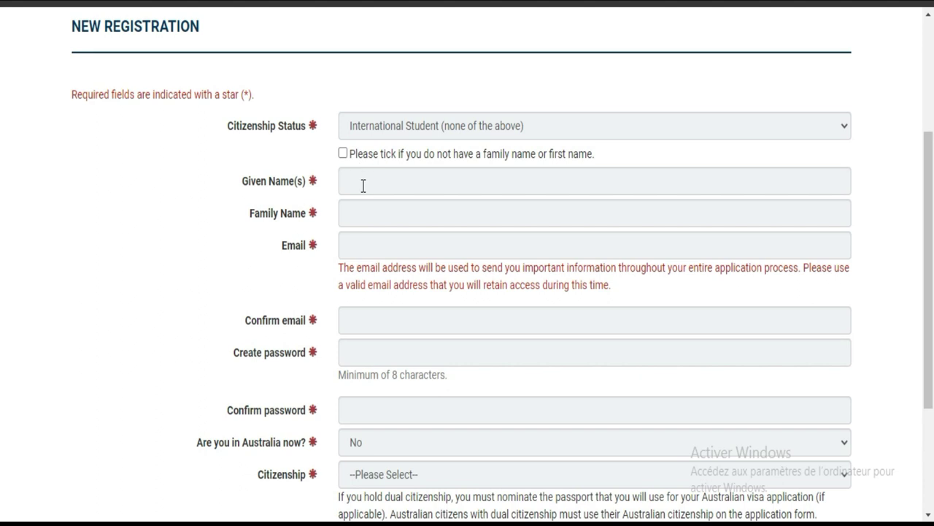
Enter the applicant's given name and family name, then type their email address.
{"action": "left_click", "coordinate": [363, 183]}
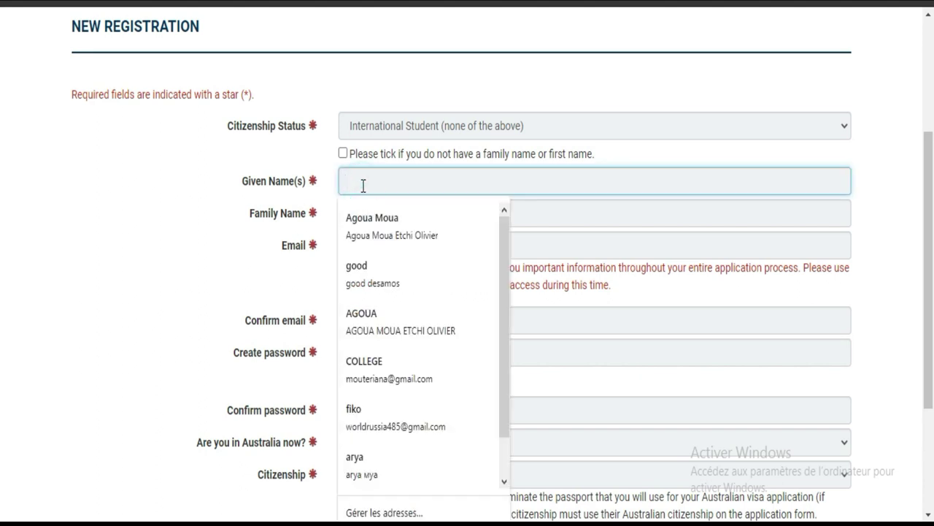
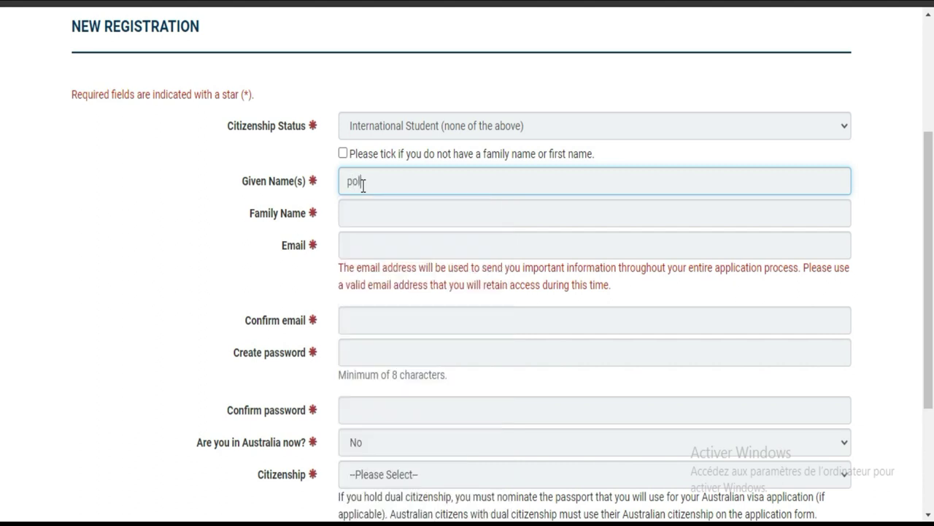
{"action": "left_click", "coordinate": [389, 209]}
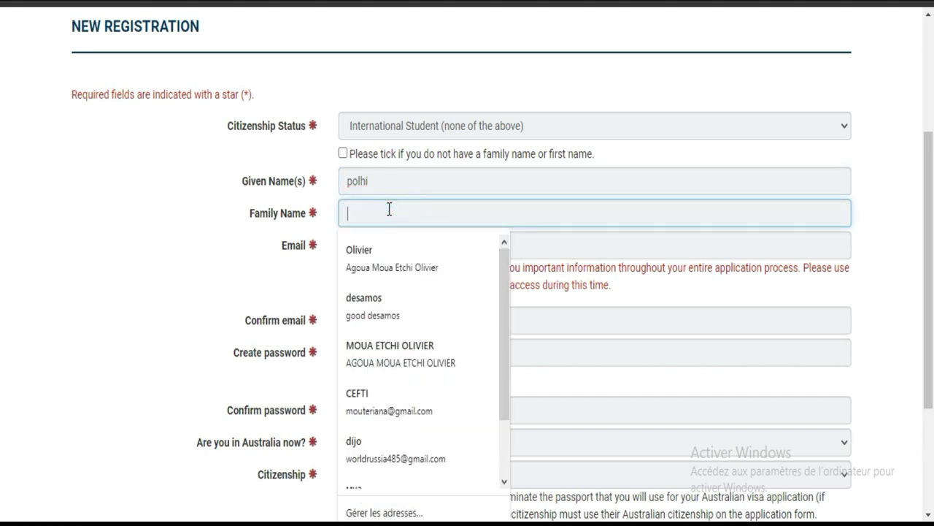
{"action": "left_click", "coordinate": [386, 246]}
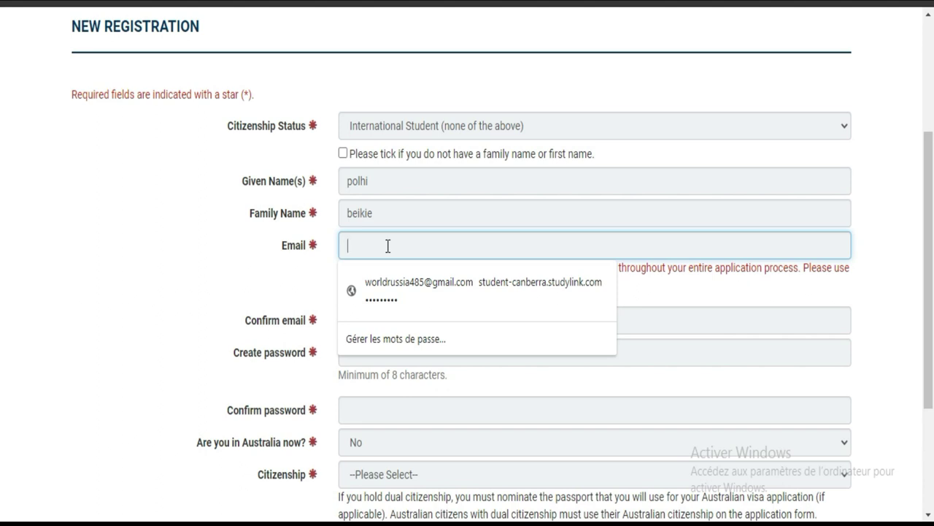
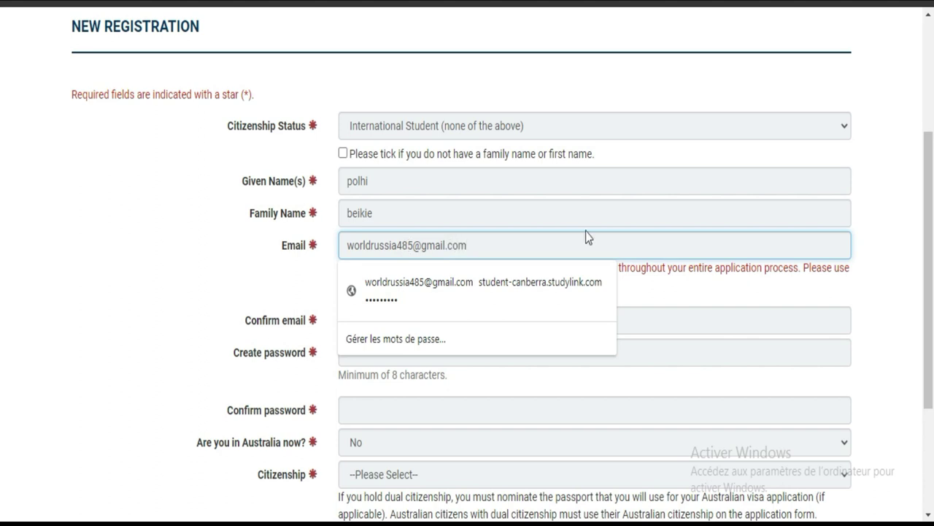
Dismiss the saved-login suggestions and repeat the applicant's email in Confirm email.
{"action": "left_click", "coordinate": [649, 293]}
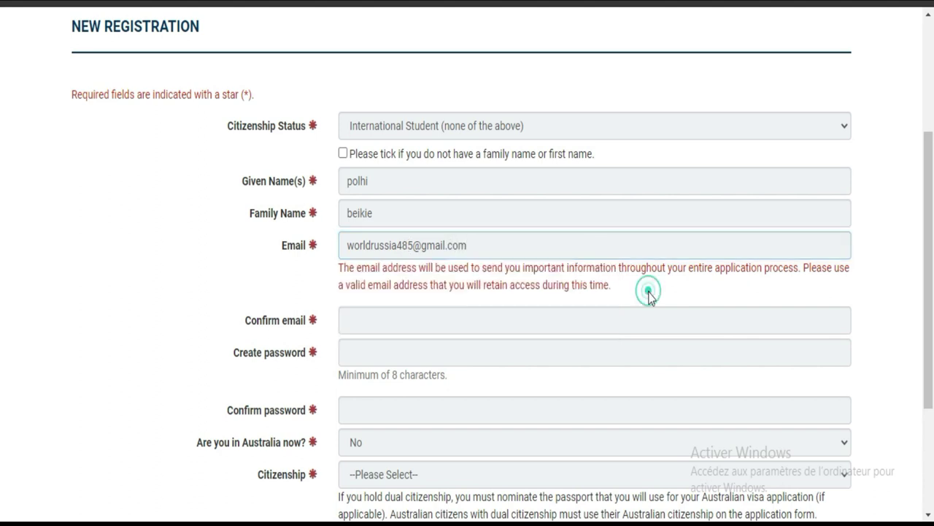
{"action": "left_click", "coordinate": [359, 319]}
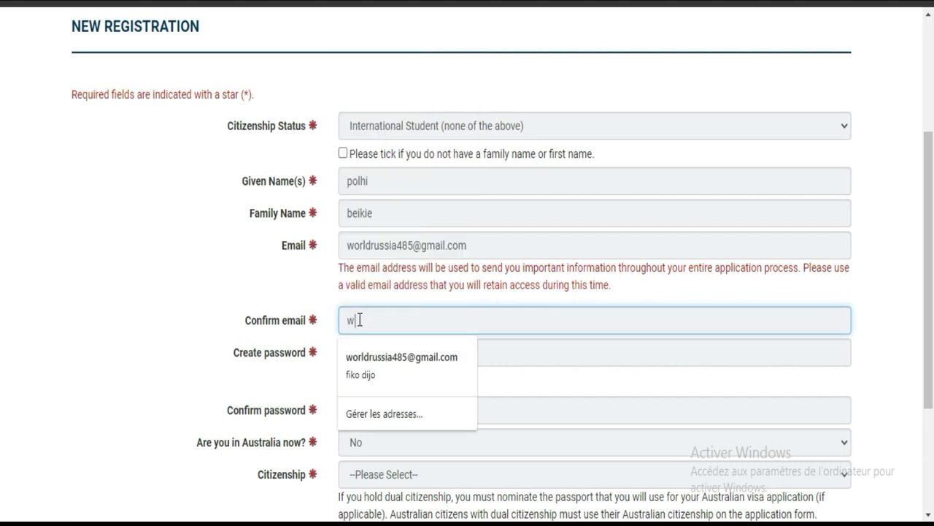
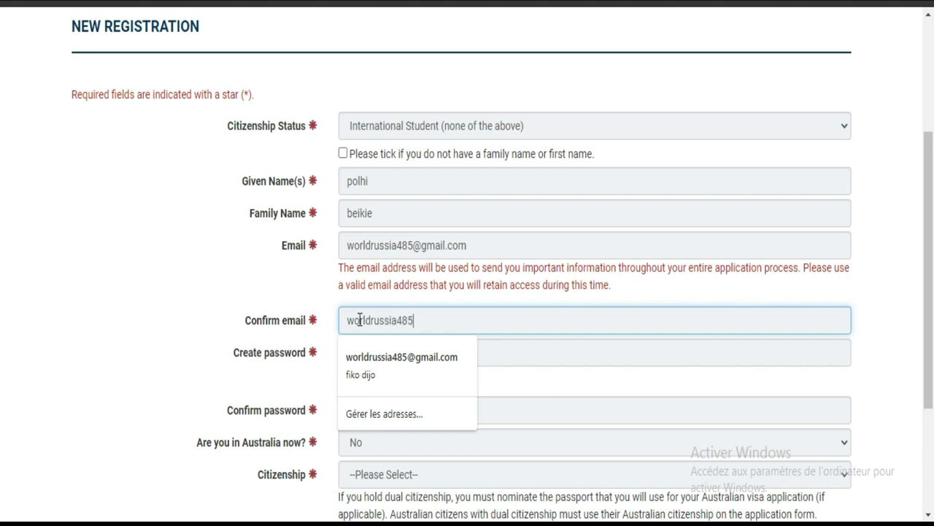
Type the account password in Create password and again in Confirm password.
{"action": "left_click", "coordinate": [497, 342]}
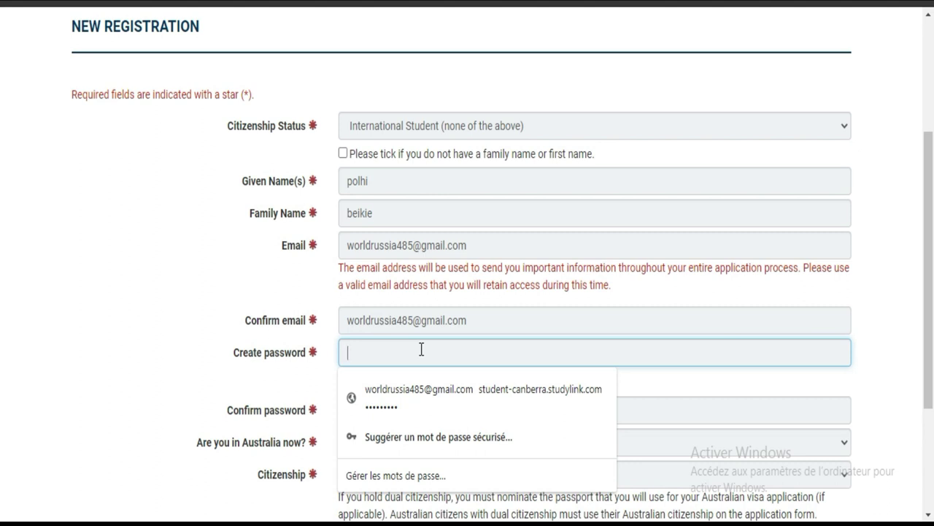
{"action": "type", "text": "•••••••••"}
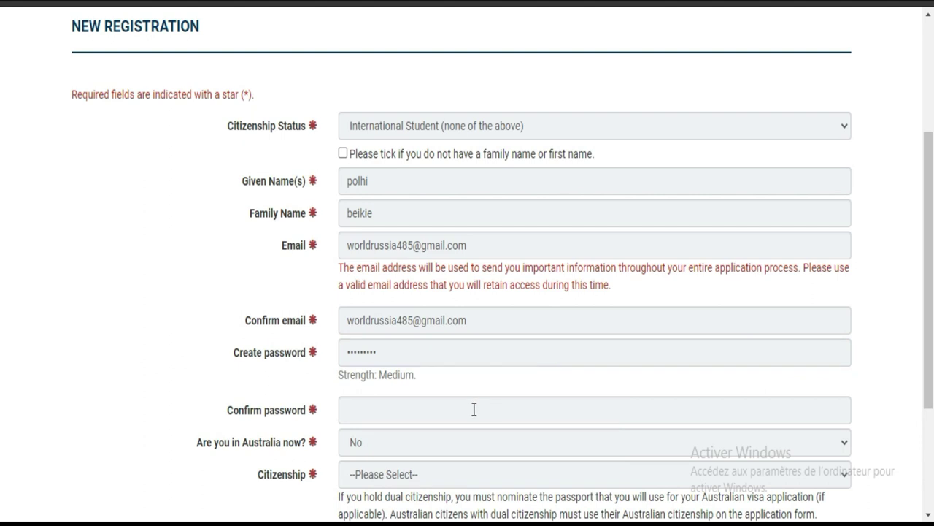
{"action": "left_click", "coordinate": [473, 409]}
{"action": "left_click_drag", "start_coordinate": [417, 374], "coordinate": [335, 377]}
{"action": "left_click", "coordinate": [425, 376]}
{"action": "left_click", "coordinate": [392, 411]}
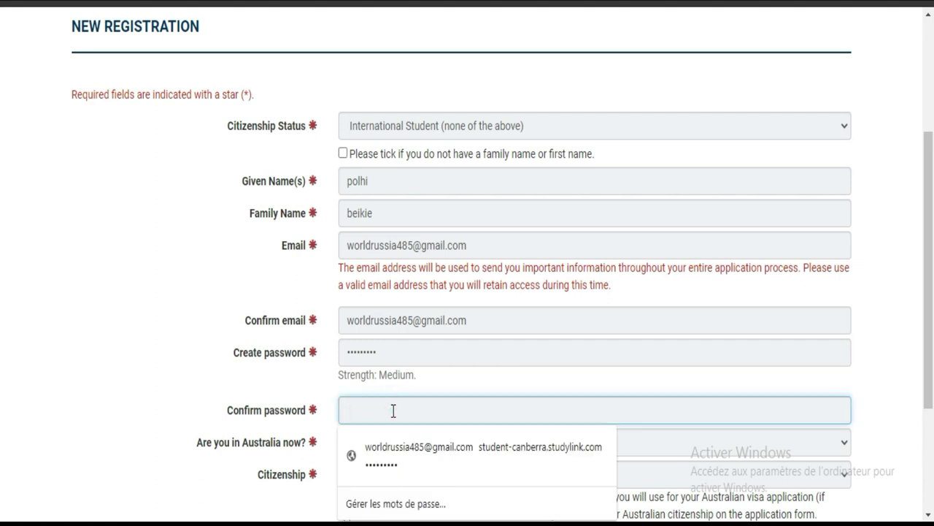
{"action": "type", "text": "p********"}
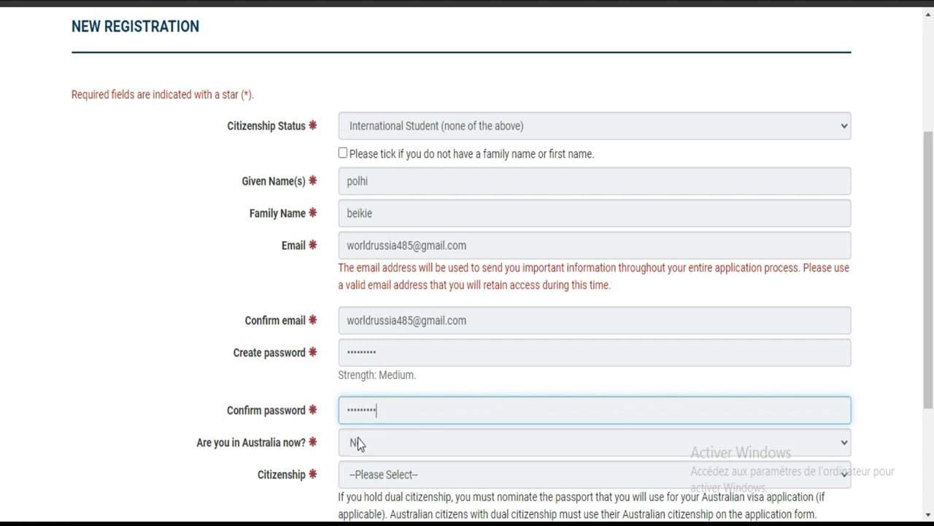
Pick COTE D'IVOIRE from the Citizenship country list, triggering the approved-agents notice.
{"action": "scroll", "coordinate": [4, 343], "scroll_direction": "down", "scroll_amount": 2}
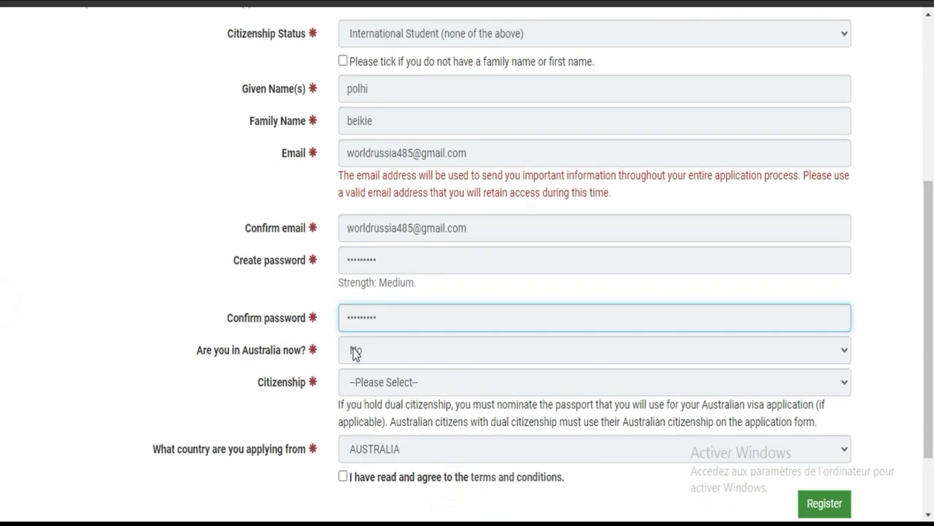
{"action": "left_click", "coordinate": [412, 383]}
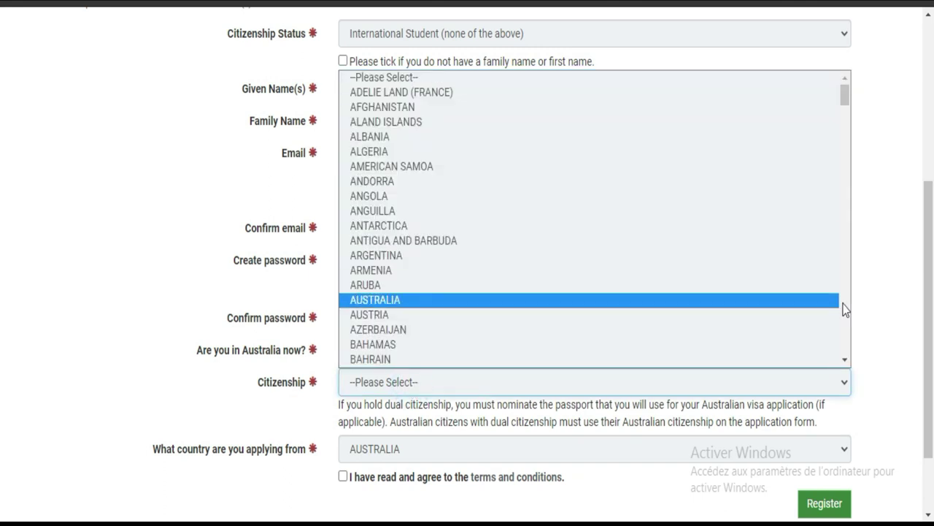
{"action": "left_click_drag", "start_coordinate": [846, 351], "coordinate": [844, 350]}
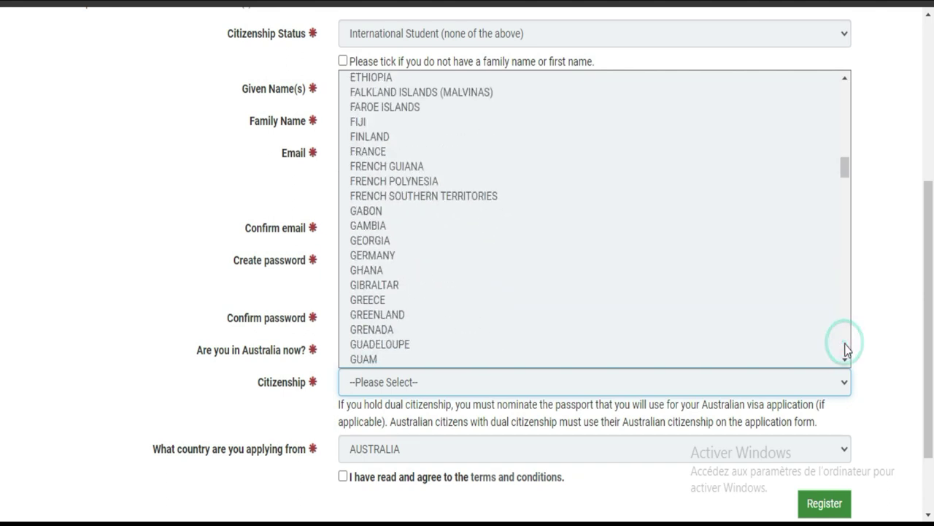
{"action": "left_click_drag", "start_coordinate": [846, 165], "coordinate": [846, 145]}
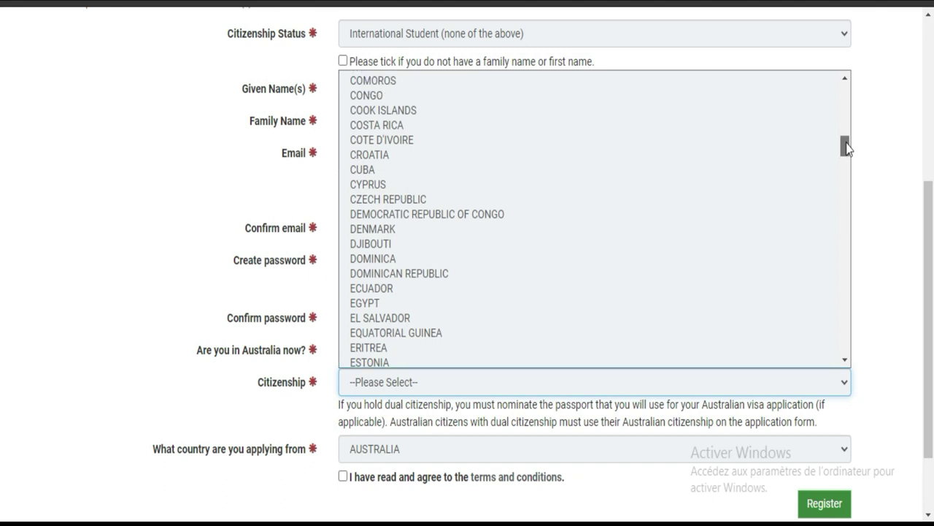
{"action": "left_click", "coordinate": [595, 140]}
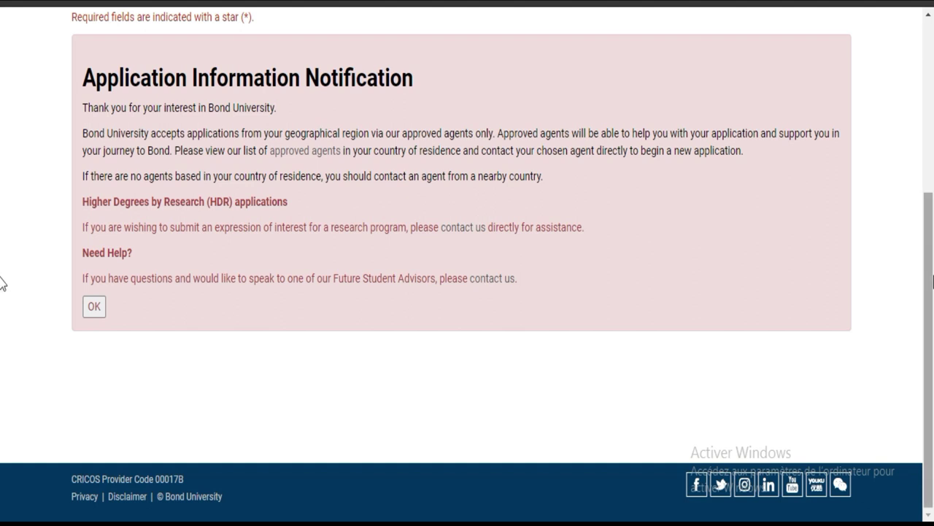
{"action": "scroll", "coordinate": [2, 284], "scroll_direction": "up", "scroll_amount": 3}
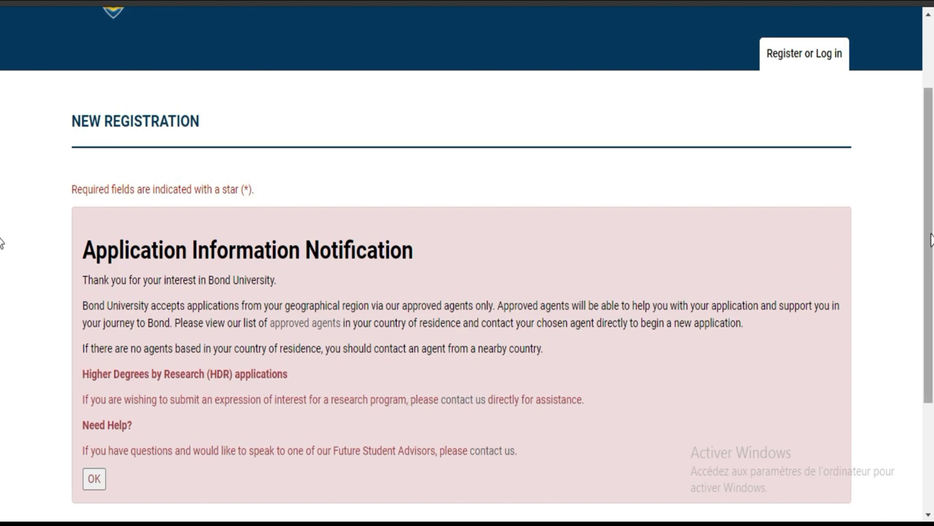
{"action": "scroll", "coordinate": [2, 372], "scroll_direction": "down", "scroll_amount": 3}
{"action": "scroll", "coordinate": [2, 372], "scroll_direction": "up", "scroll_amount": 2}
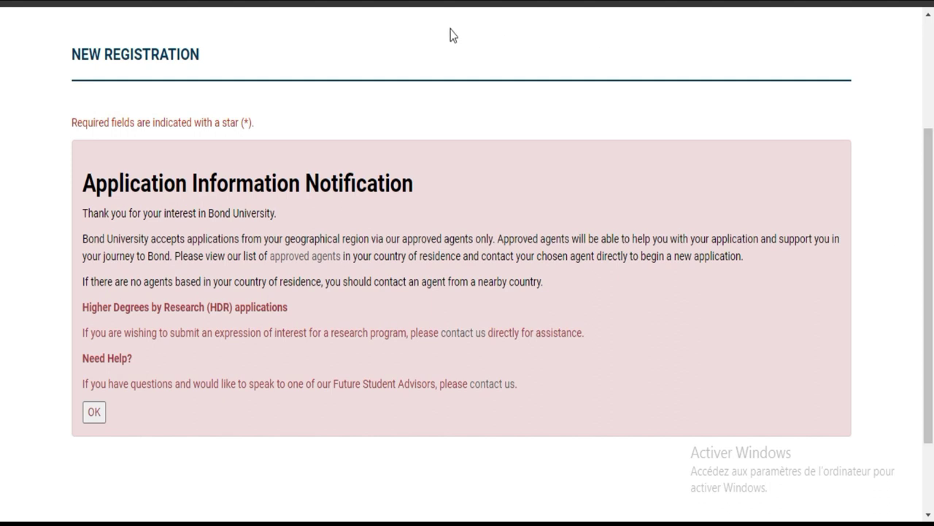
{"action": "left_click", "coordinate": [321, 262]}
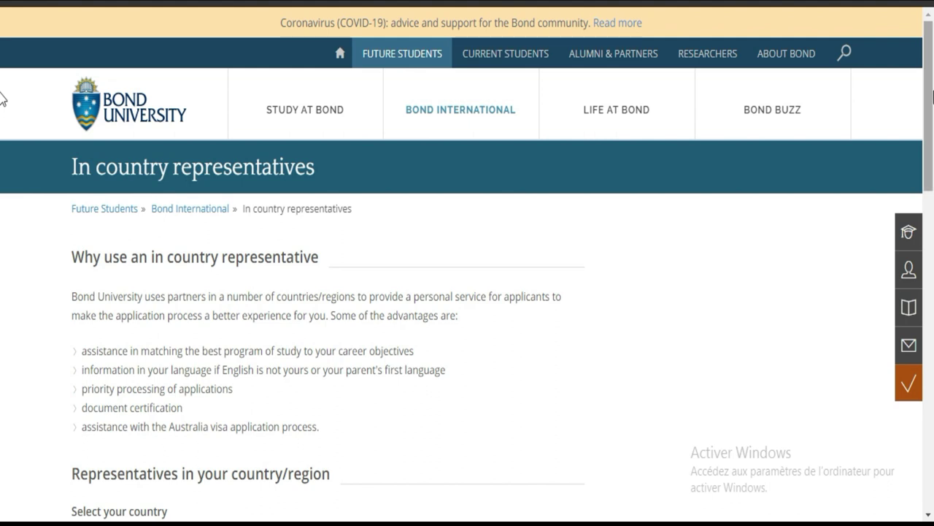
Scroll the In country representatives page to the country list and show Ghana's approved agents.
{"action": "left_click_drag", "start_coordinate": [932, 94], "coordinate": [933, 181]}
{"action": "scroll", "coordinate": [933, 181], "scroll_direction": "down", "scroll_amount": 1}
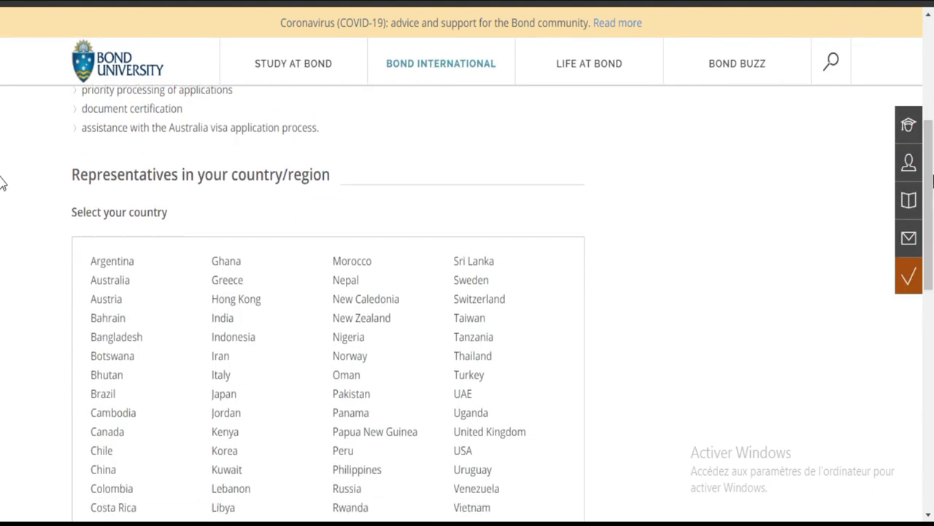
{"action": "scroll", "coordinate": [2, 152], "scroll_direction": "up", "scroll_amount": 3}
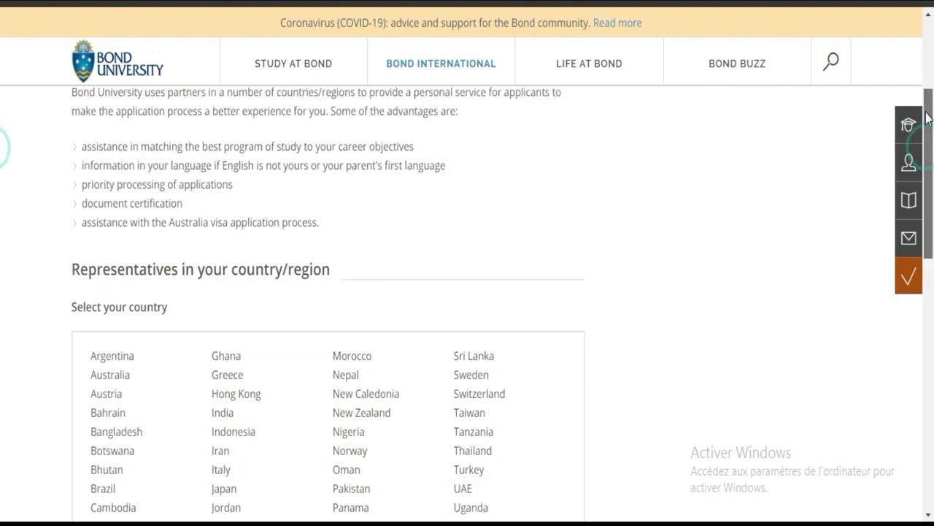
{"action": "mouse_move", "coordinate": [590, 64]}
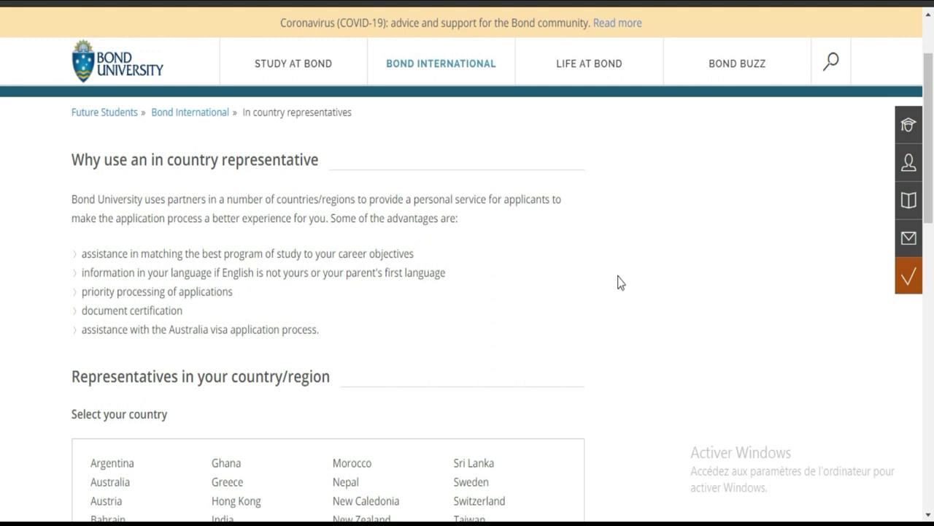
{"action": "left_click", "coordinate": [368, 378]}
{"action": "left_click", "coordinate": [1, 142]}
{"action": "scroll", "coordinate": [2, 219], "scroll_direction": "down", "scroll_amount": 5}
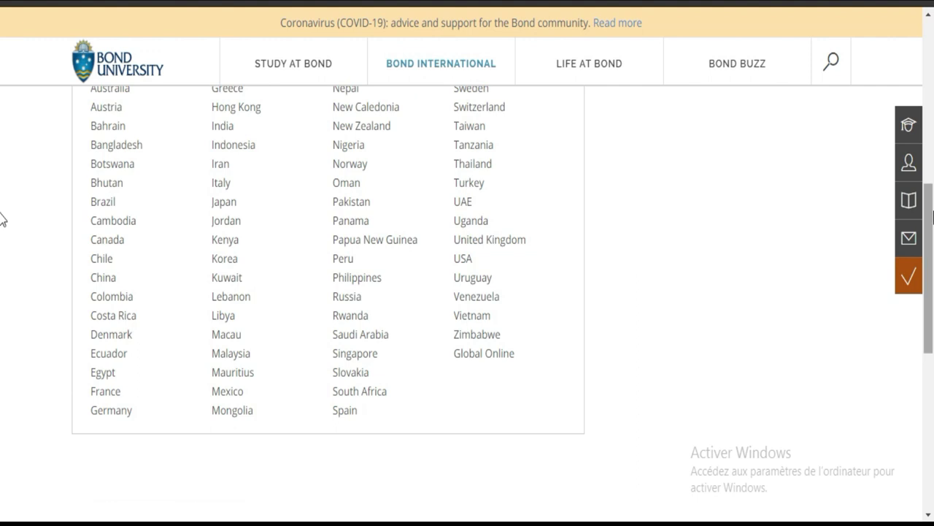
{"action": "scroll", "coordinate": [2, 212], "scroll_direction": "up", "scroll_amount": 2}
{"action": "scroll", "coordinate": [3, 197], "scroll_direction": "down", "scroll_amount": 1}
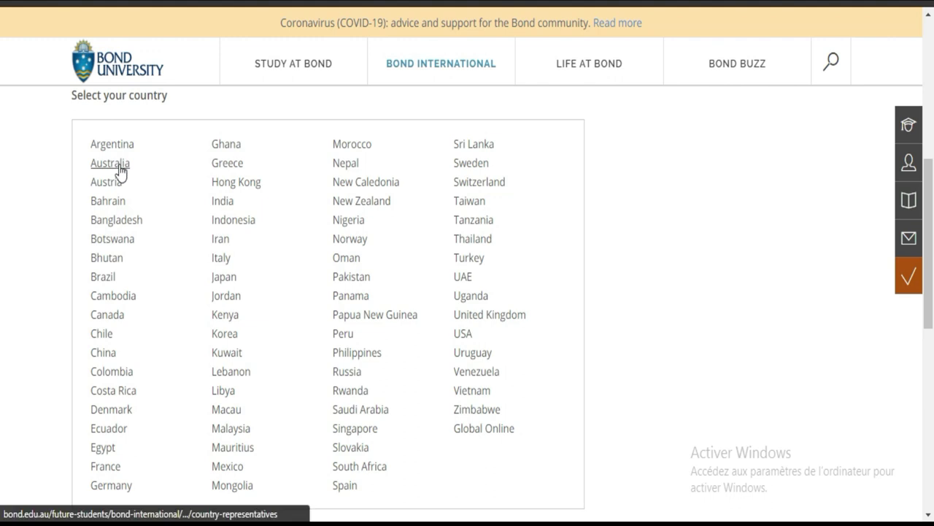
{"action": "mouse_move", "coordinate": [438, 63]}
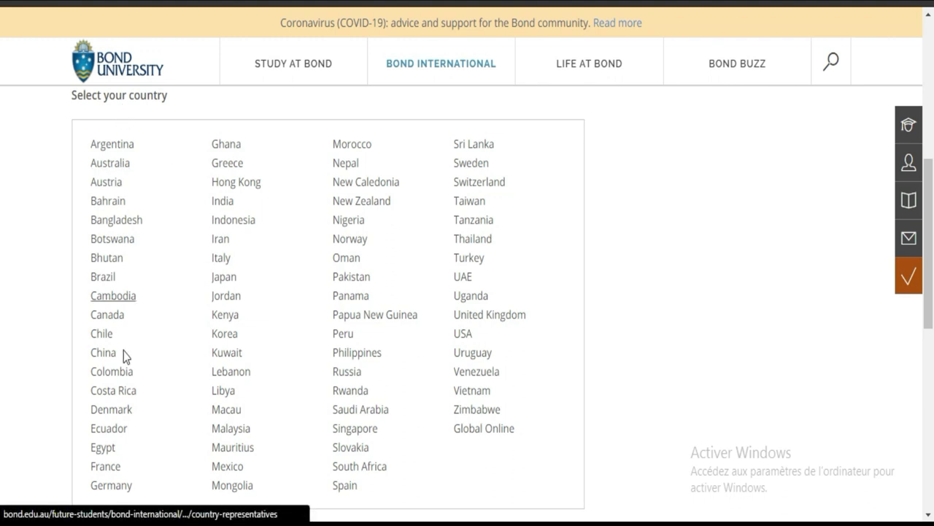
{"action": "left_click", "coordinate": [227, 146]}
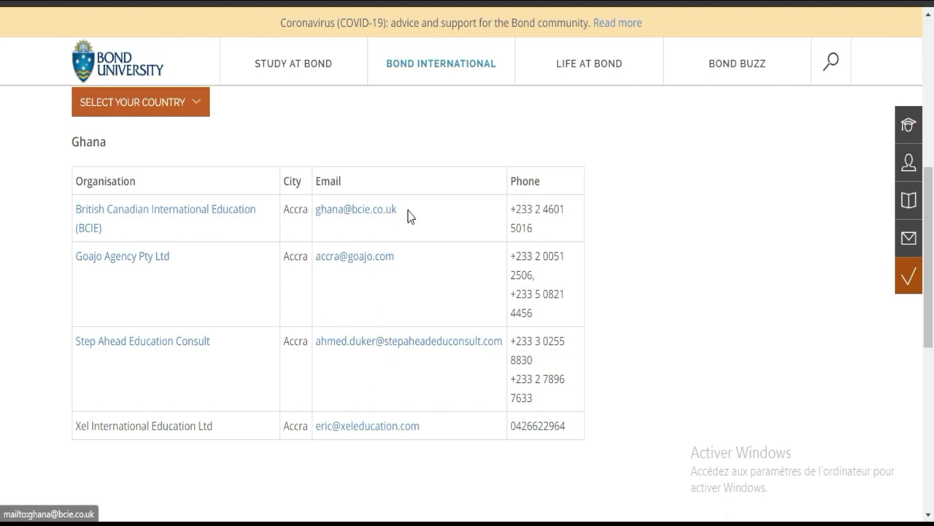
Select the first Ghana agent's email address, then return to the registration form's email field.
{"action": "left_click_drag", "start_coordinate": [408, 216], "coordinate": [318, 219]}
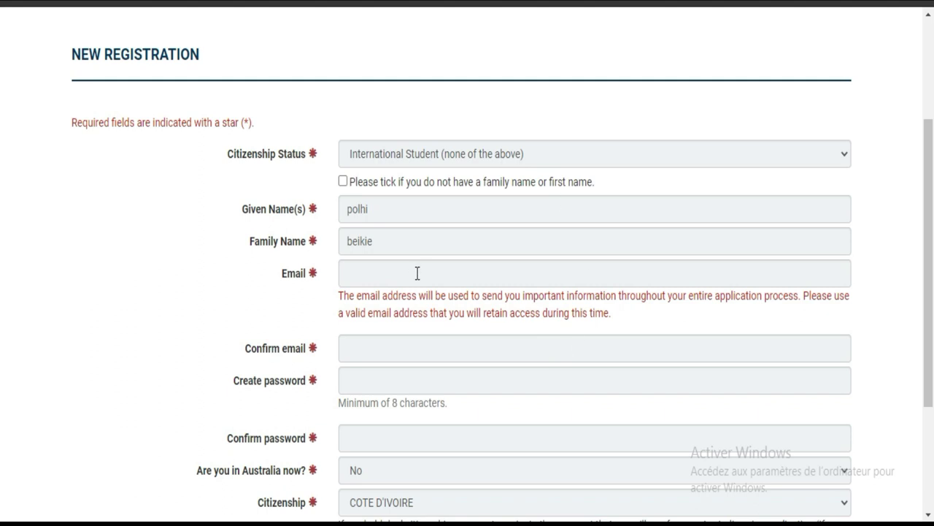
{"action": "left_click", "coordinate": [416, 273]}
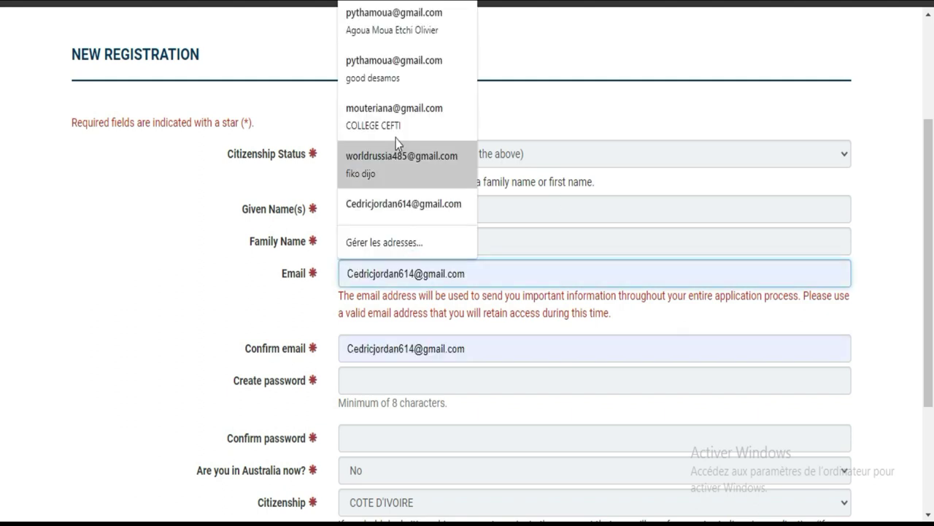
Autofill the form with a saved applicant's details and a saved password.
{"action": "left_click", "coordinate": [393, 162]}
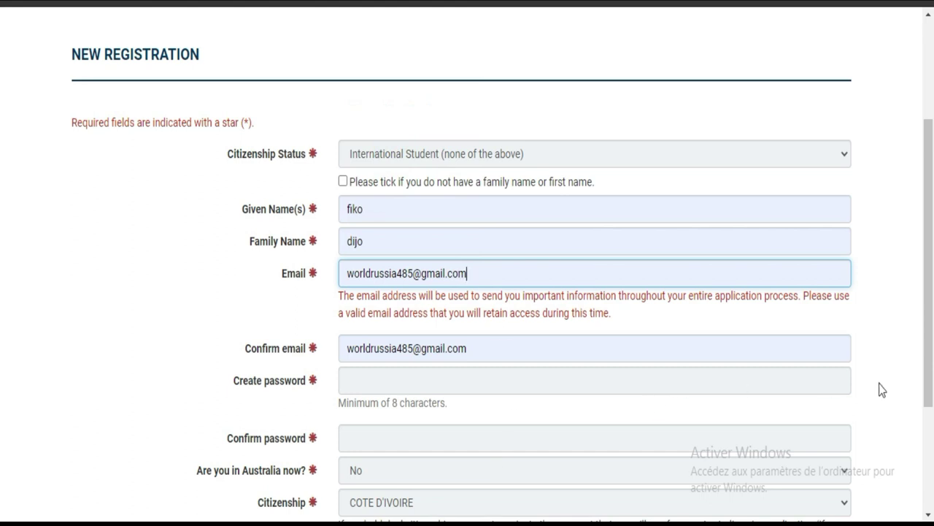
{"action": "left_click", "coordinate": [680, 378]}
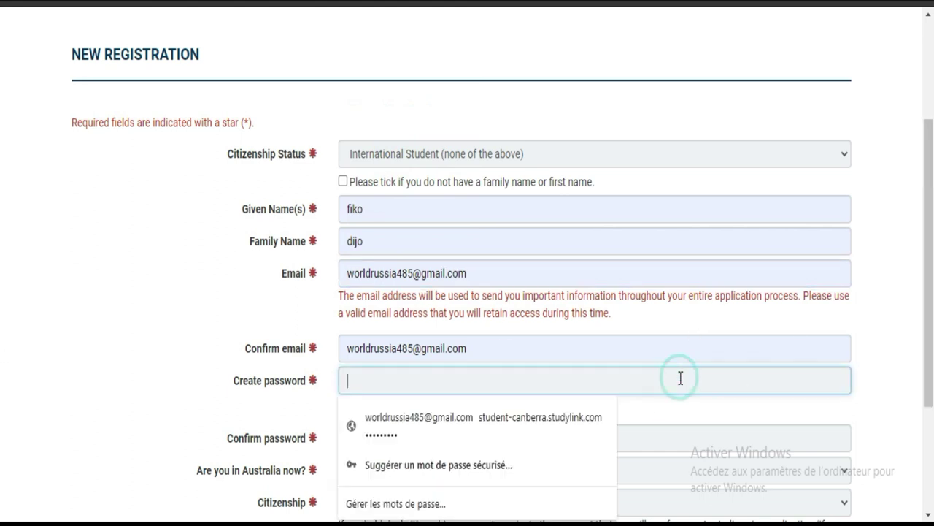
{"action": "left_click", "coordinate": [555, 434]}
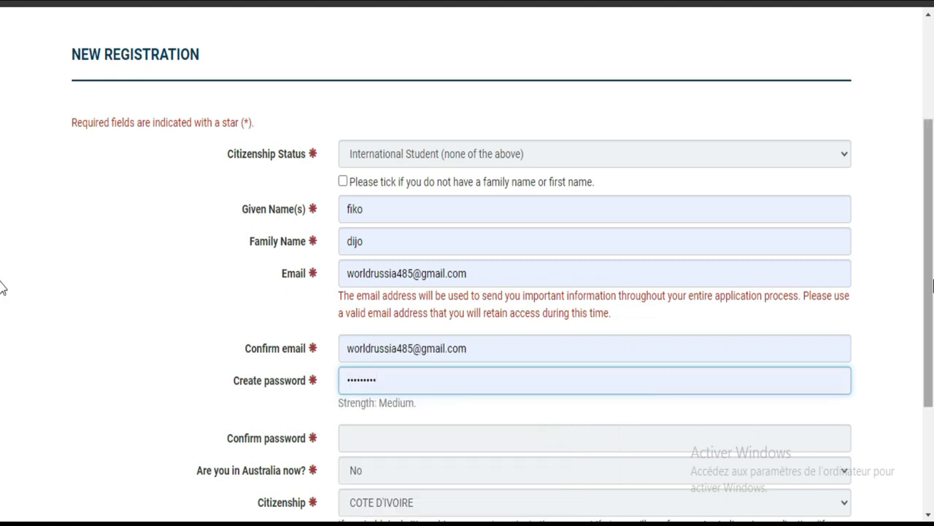
Replace the password with a newly typed one and enter it again in Confirm password.
{"action": "scroll", "coordinate": [4, 332], "scroll_direction": "down", "scroll_amount": 1}
{"action": "scroll", "coordinate": [3, 332], "scroll_direction": "down", "scroll_amount": 1}
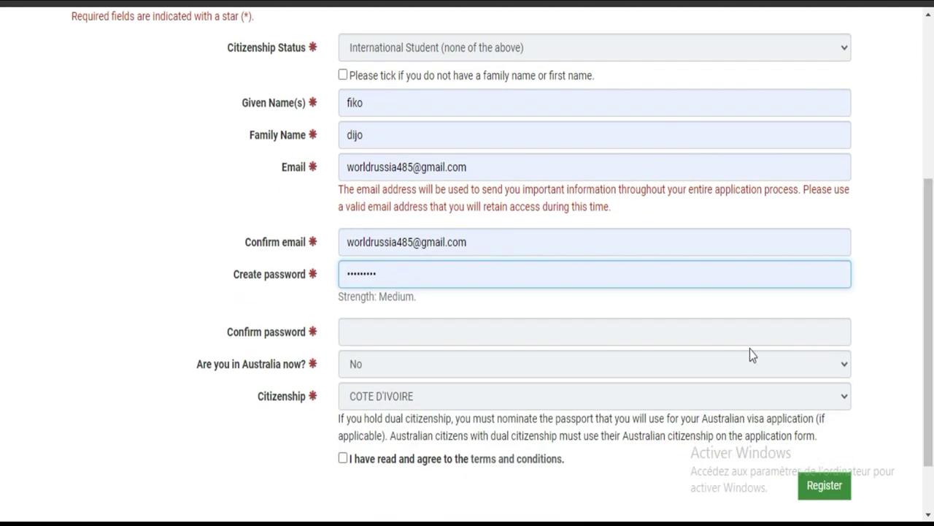
{"action": "left_click", "coordinate": [458, 275]}
{"action": "key", "text": "BackSpace"}
{"action": "key", "text": "BackSpace"}
{"action": "key", "text": "BackSpace"}
{"action": "key", "text": "BackSpace"}
{"action": "key", "text": "BackSpace"}
{"action": "key", "text": "BackSpace"}
{"action": "key", "text": "BackSpace"}
{"action": "key", "text": "BackSpace"}
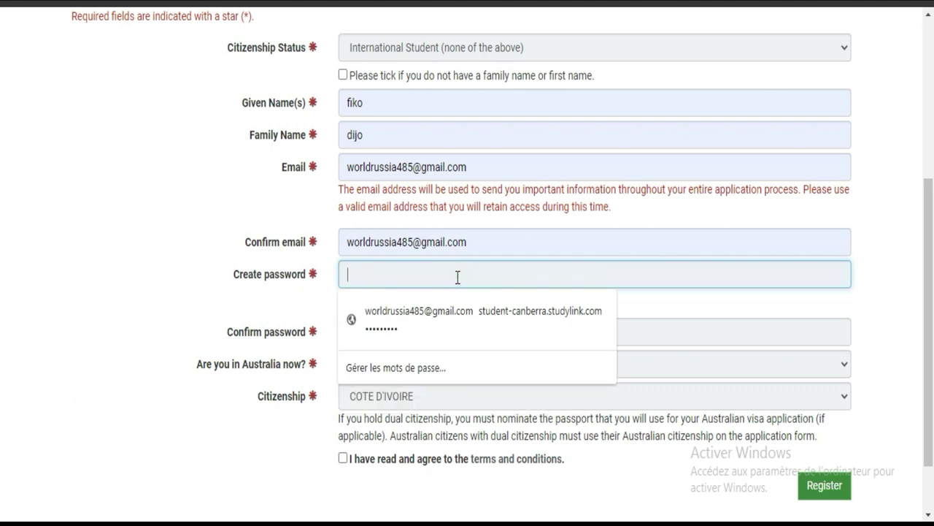
{"action": "type", "text": "abcde"}
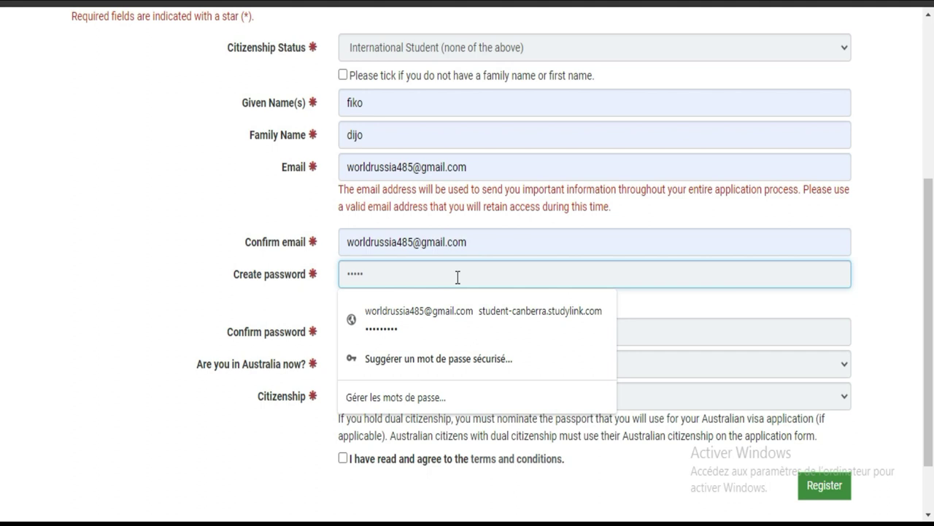
{"action": "type", "text": "1234"}
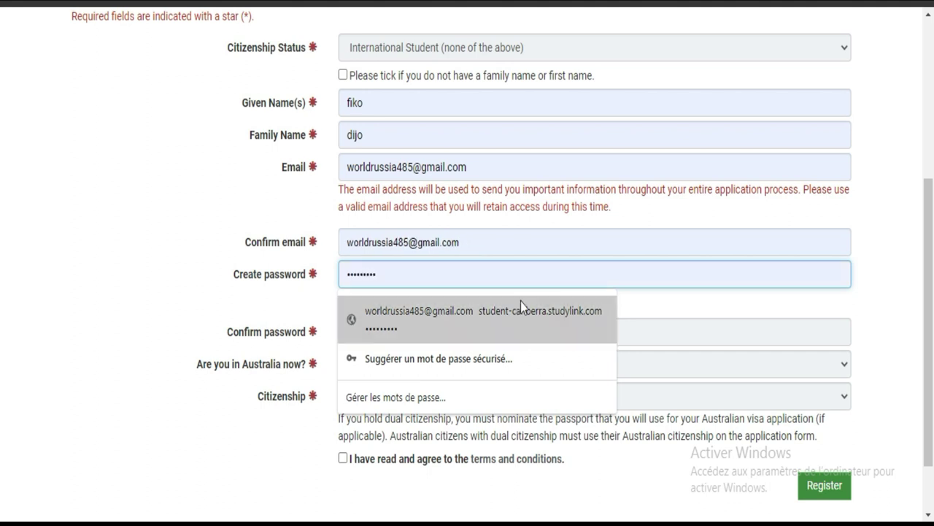
{"action": "left_click", "coordinate": [648, 336]}
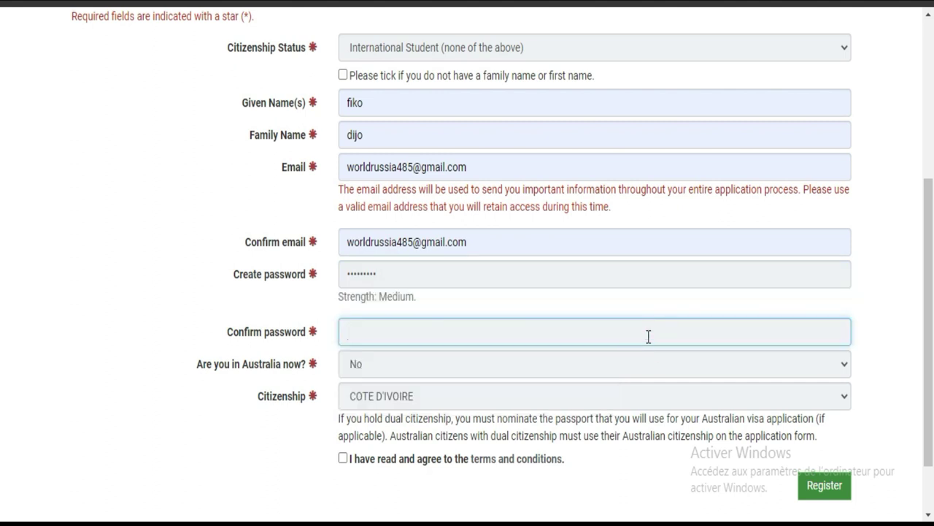
{"action": "type", "text": "123451234"}
Scroll down the Citizenship country list and choose a country, bringing up the agents-only notice.
{"action": "left_click", "coordinate": [761, 401]}
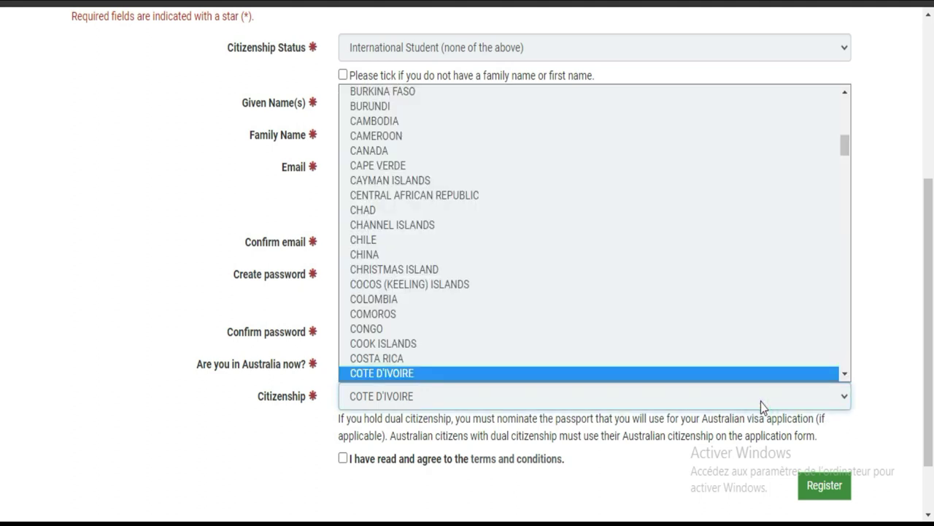
{"action": "scroll", "coordinate": [825, 110], "scroll_direction": "down", "scroll_amount": 1}
{"action": "left_click_drag", "start_coordinate": [846, 151], "coordinate": [844, 92]}
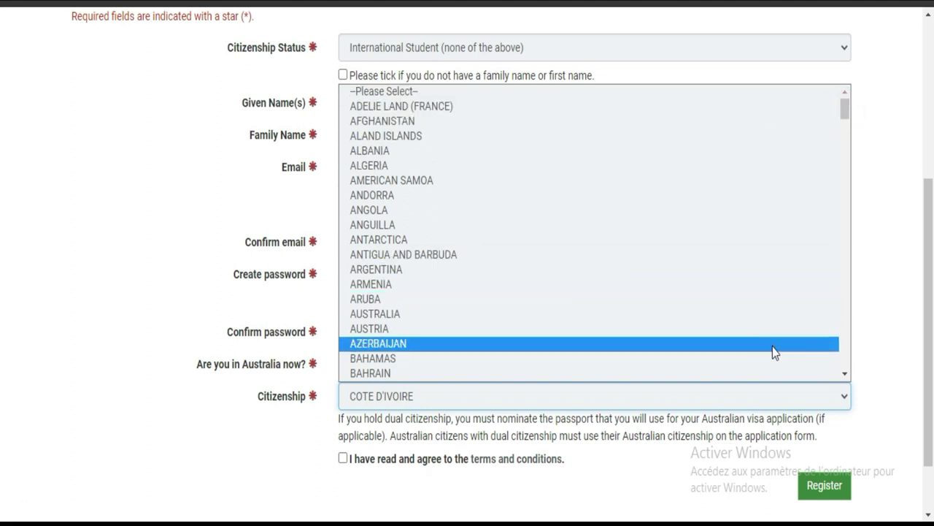
{"action": "left_click", "coordinate": [845, 377]}
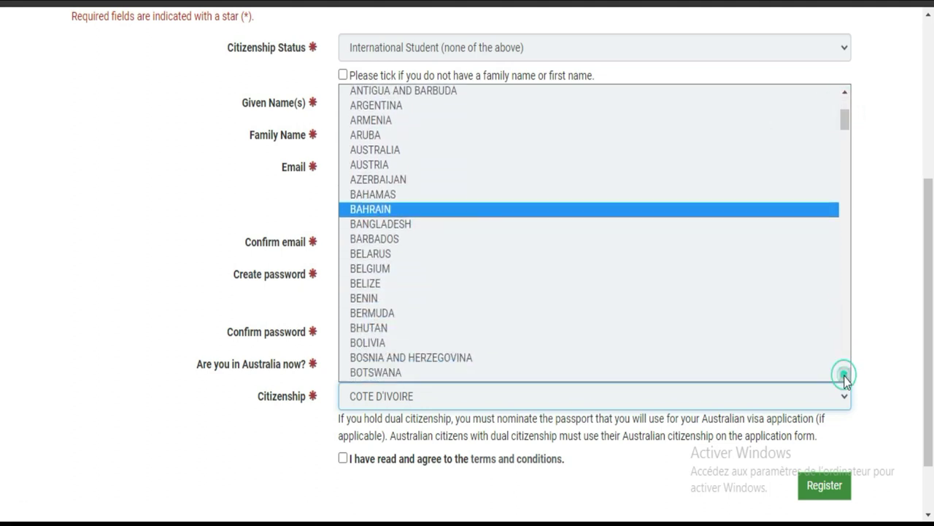
{"action": "left_click", "coordinate": [845, 377]}
{"action": "left_click", "coordinate": [844, 378]}
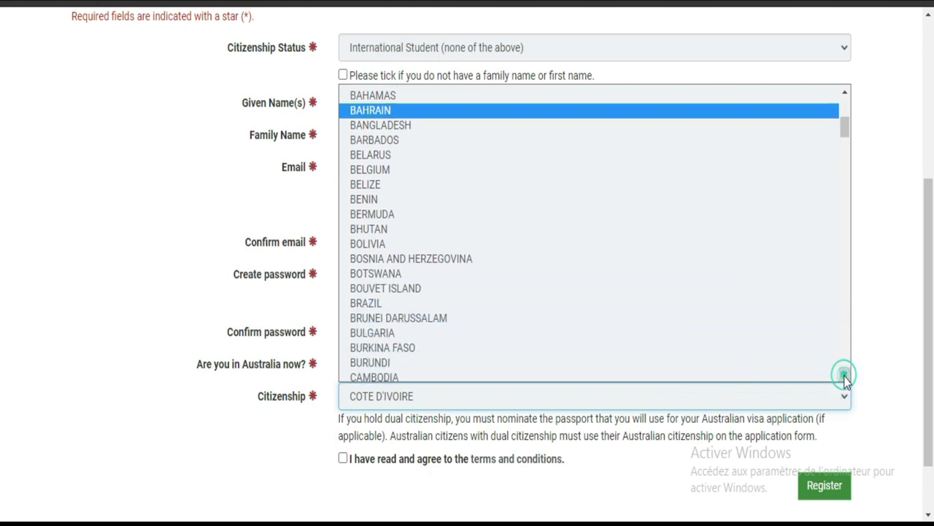
{"action": "left_click", "coordinate": [845, 378]}
{"action": "left_click", "coordinate": [515, 320]}
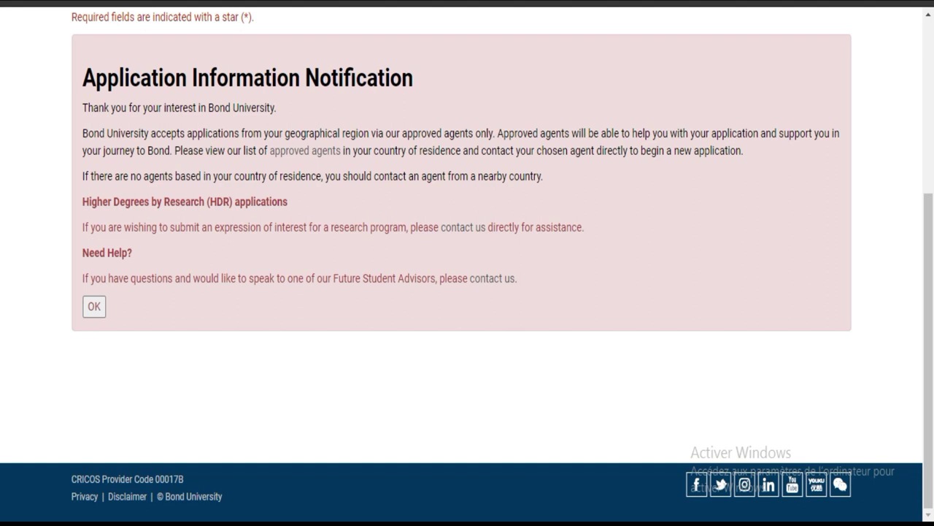
Close the agents-only notice, start a fresh blank registration, and open the Citizenship list.
{"action": "left_click", "coordinate": [95, 306]}
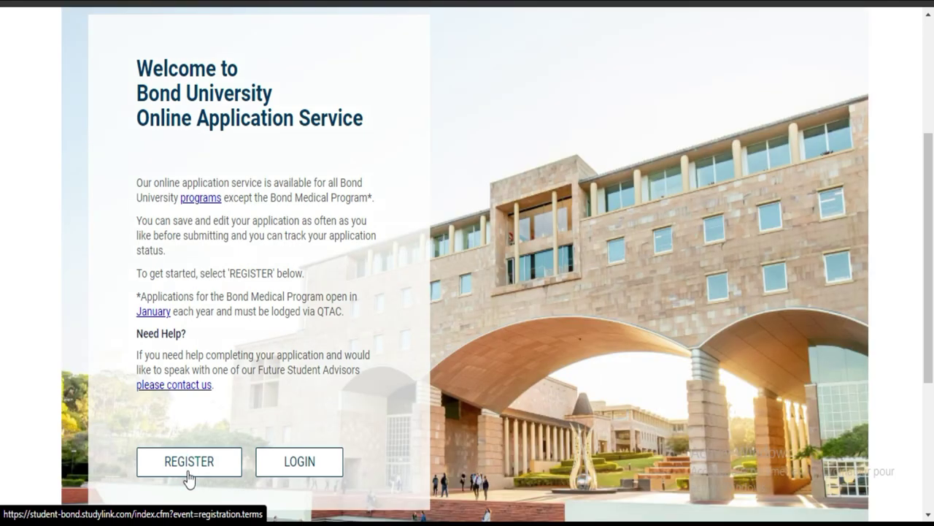
{"action": "left_click", "coordinate": [188, 476]}
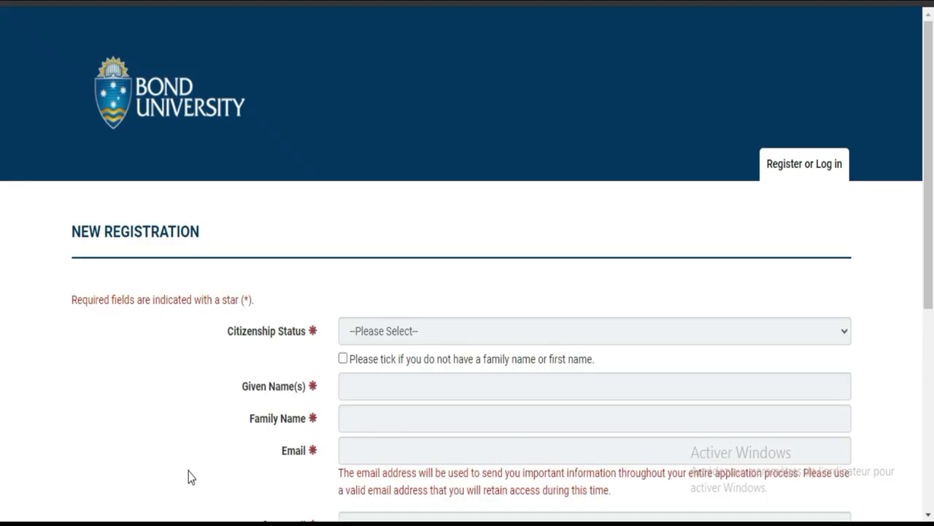
{"action": "scroll", "coordinate": [1, 325], "scroll_direction": "down", "scroll_amount": 5}
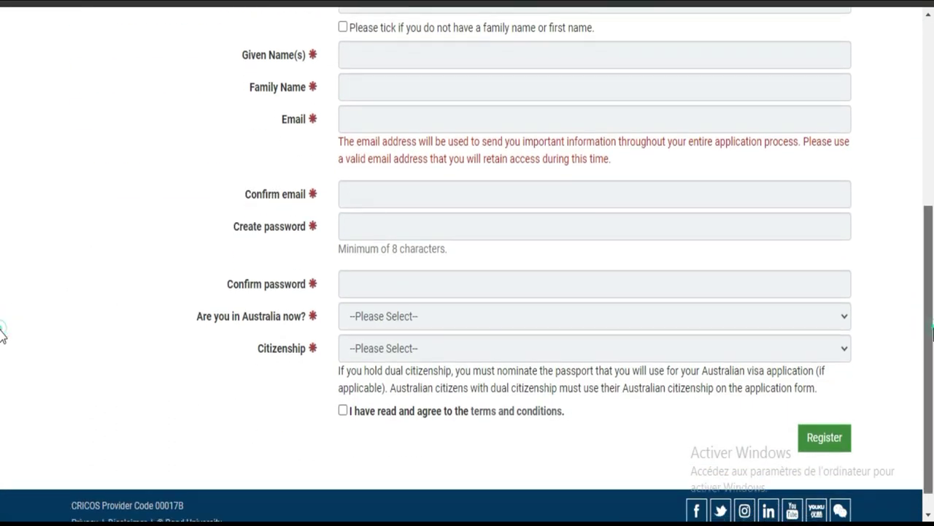
{"action": "scroll", "coordinate": [2, 303], "scroll_direction": "up", "scroll_amount": 1}
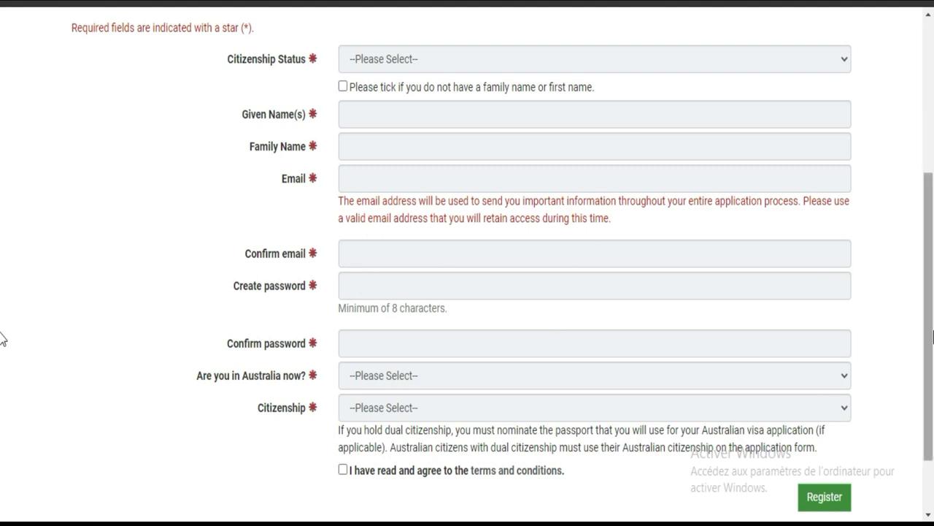
{"action": "scroll", "coordinate": [2, 340], "scroll_direction": "down", "scroll_amount": 1}
{"action": "scroll", "coordinate": [1, 339], "scroll_direction": "up", "scroll_amount": 1}
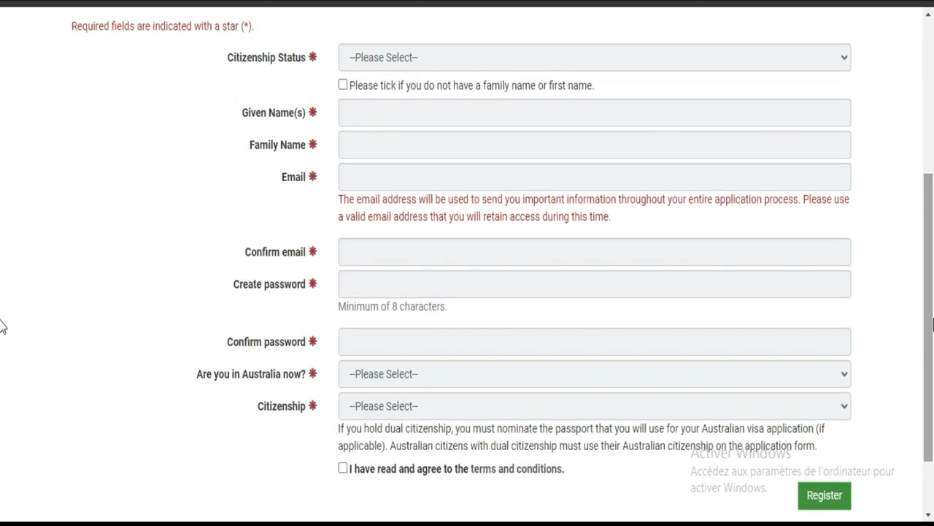
{"action": "left_click", "coordinate": [776, 410]}
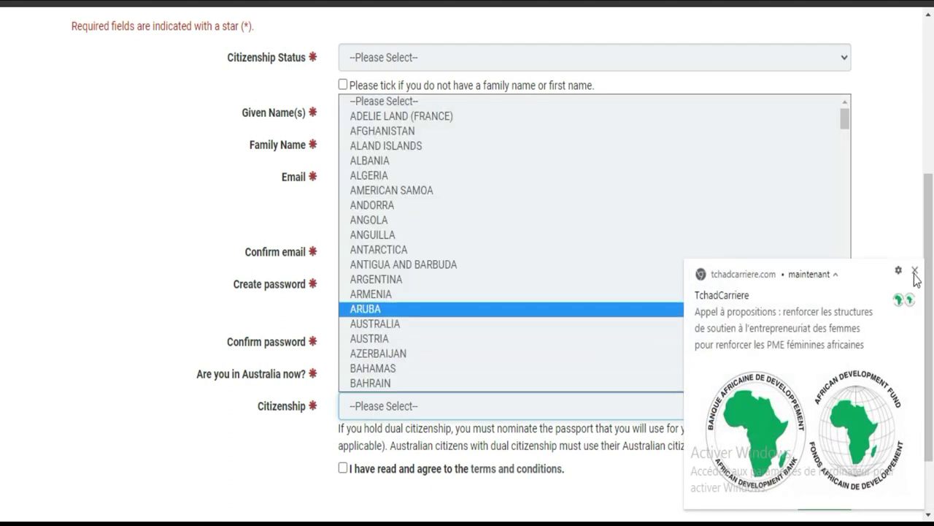
Dismiss the Chrome notification and choose EGYPT from the Citizenship list, leaving other fields blank.
{"action": "left_click", "coordinate": [916, 271]}
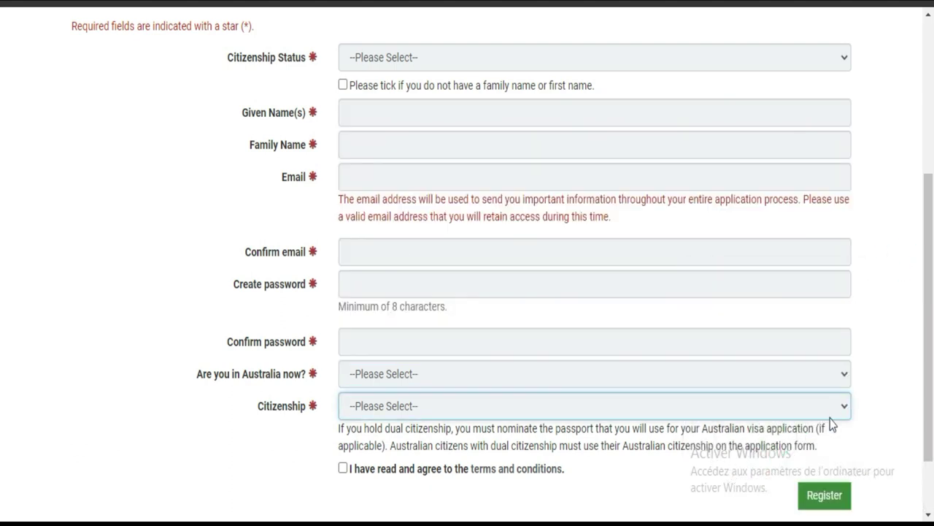
{"action": "left_click", "coordinate": [831, 407]}
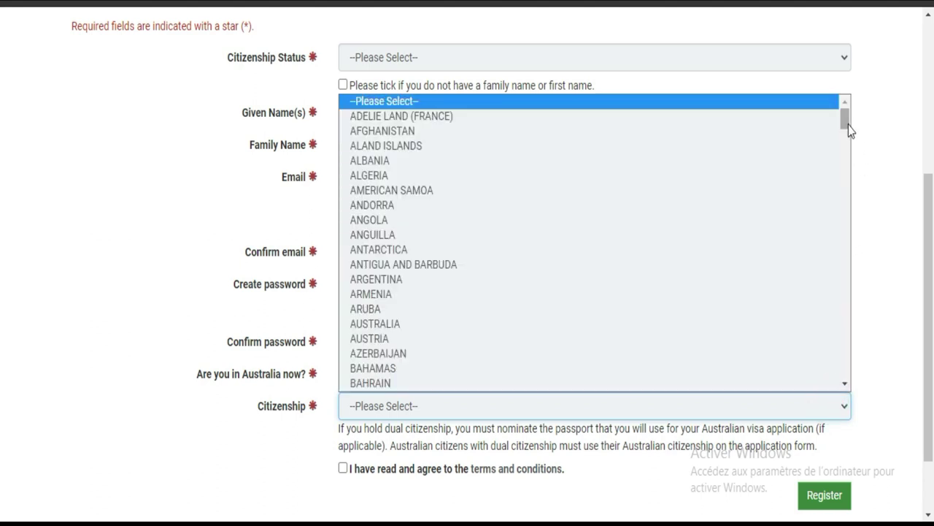
{"action": "left_click_drag", "start_coordinate": [846, 122], "coordinate": [847, 182]}
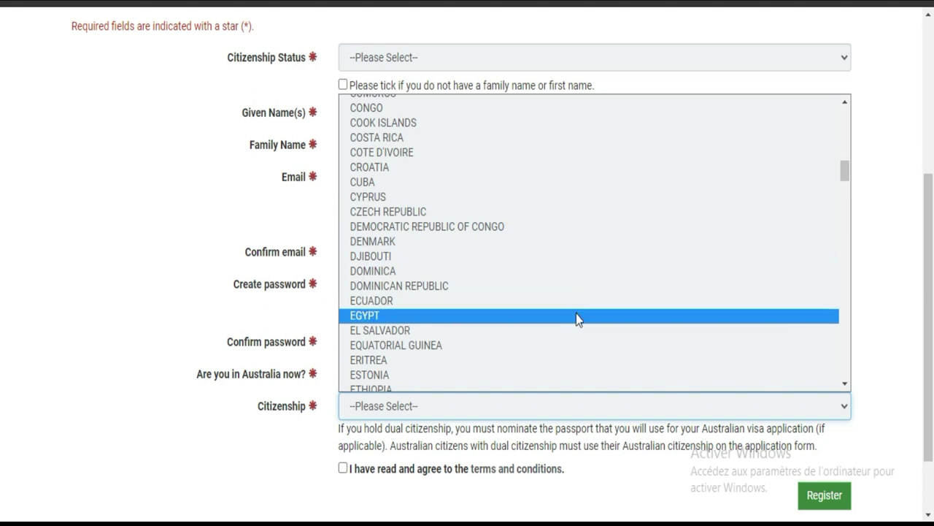
{"action": "left_click", "coordinate": [576, 315]}
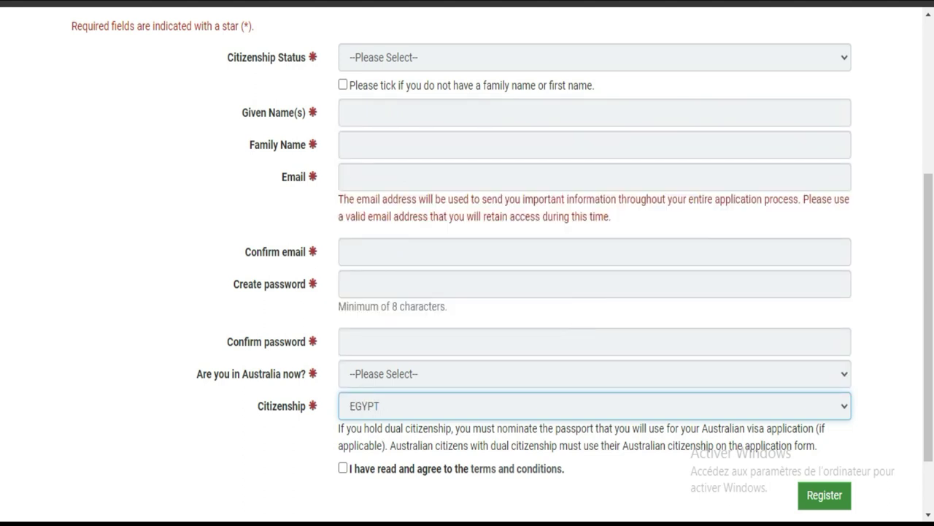
{"action": "scroll", "coordinate": [1, 303], "scroll_direction": "up", "scroll_amount": 4}
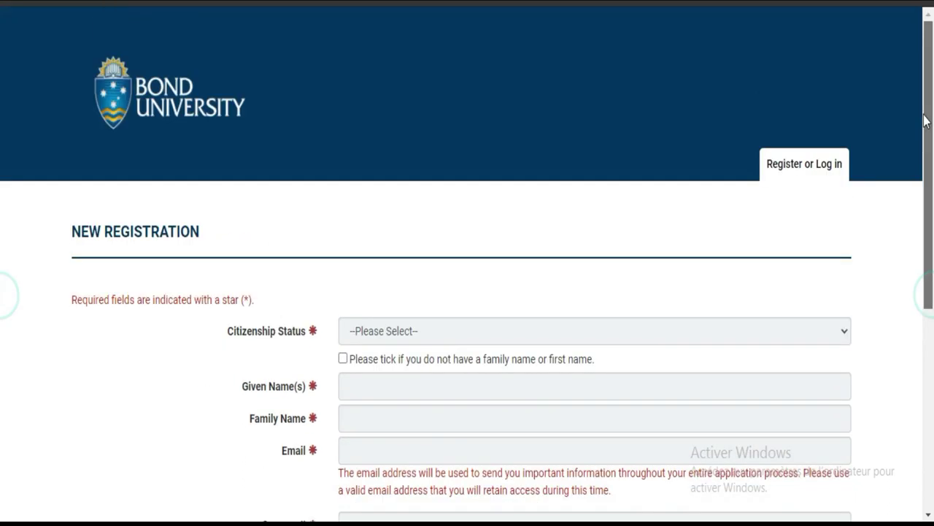
{"action": "scroll", "coordinate": [2, 328], "scroll_direction": "down", "scroll_amount": 5}
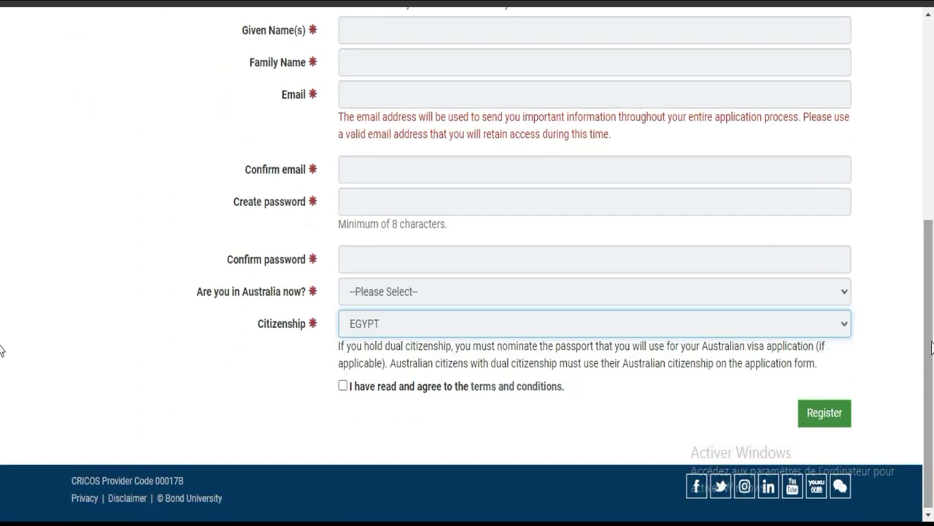
{"action": "left_click_drag", "start_coordinate": [932, 346], "coordinate": [921, 261]}
{"action": "scroll", "coordinate": [1, 329], "scroll_direction": "down", "scroll_amount": 2}
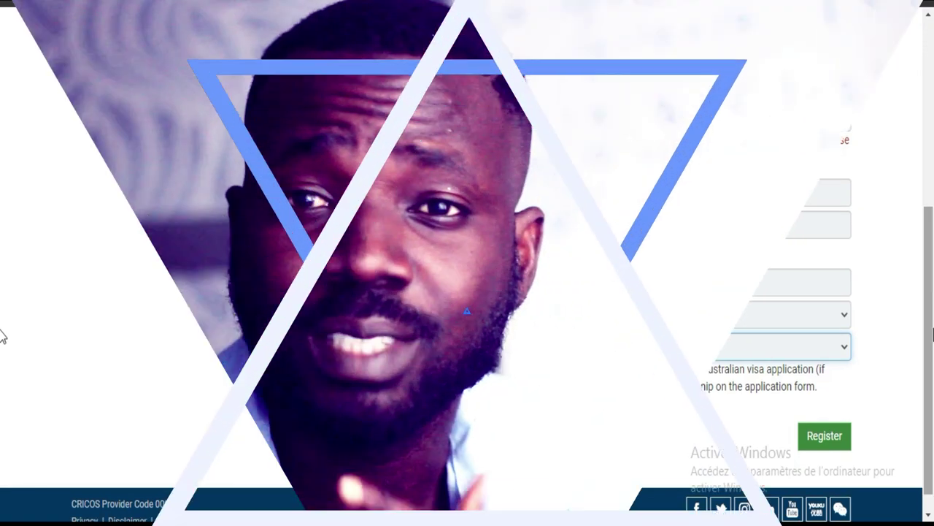